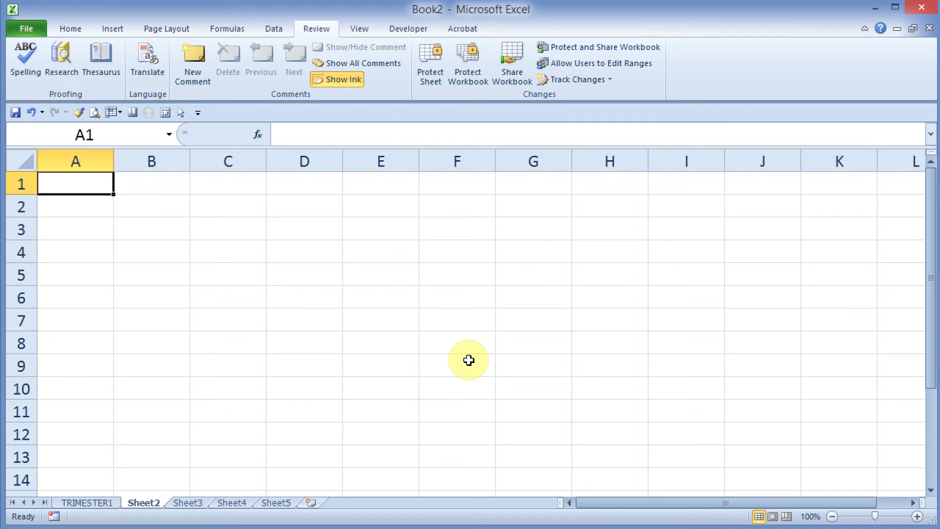
Step: Review the Format Cells settings of cell D5, including number, alignment, font, border and protection, leaving them unmodified
left_click(316, 278)
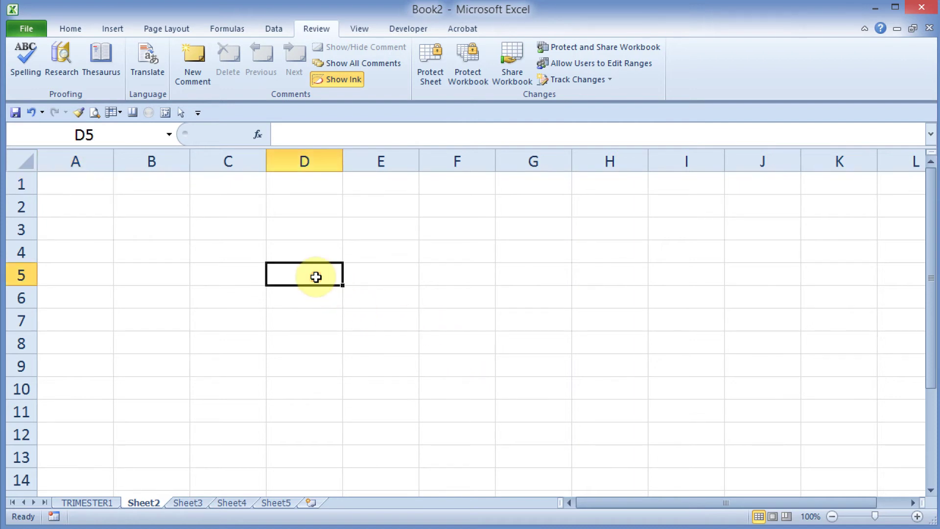
right_click(312, 277)
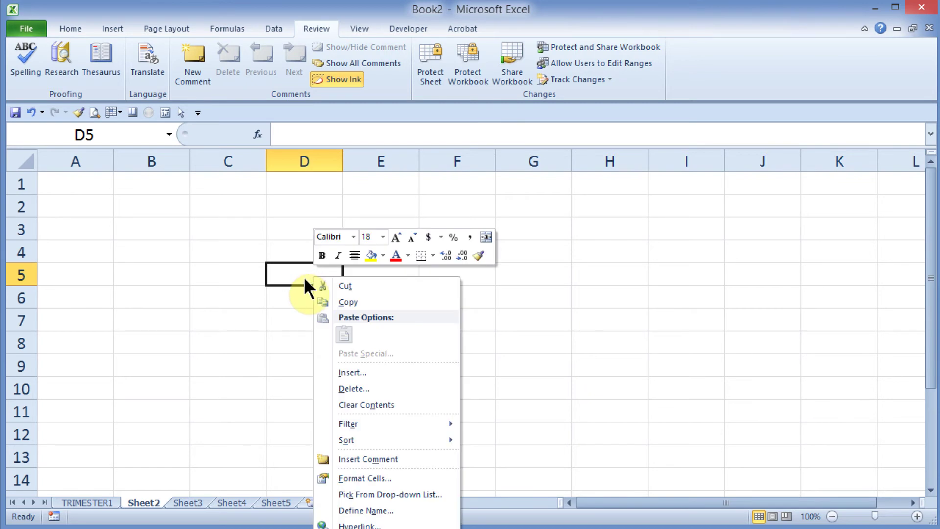
left_click(372, 478)
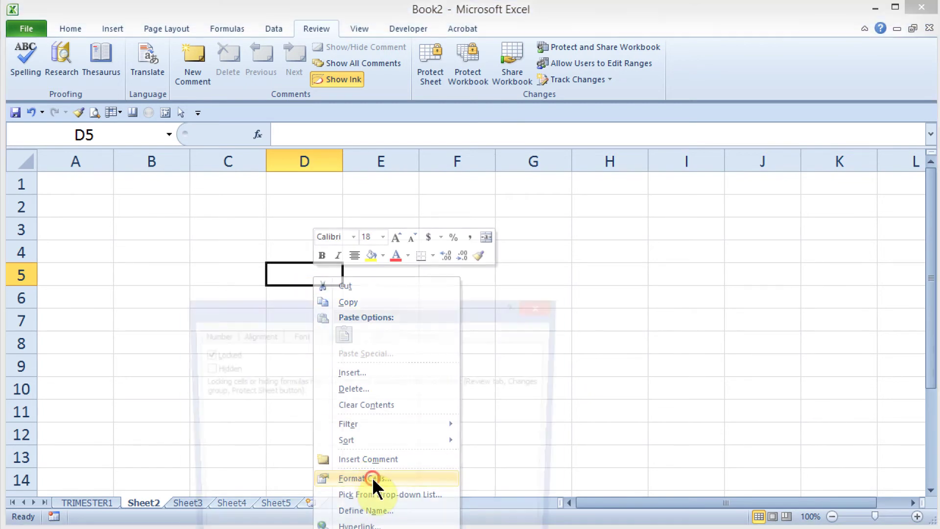
left_click_drag(425, 309, 632, 115)
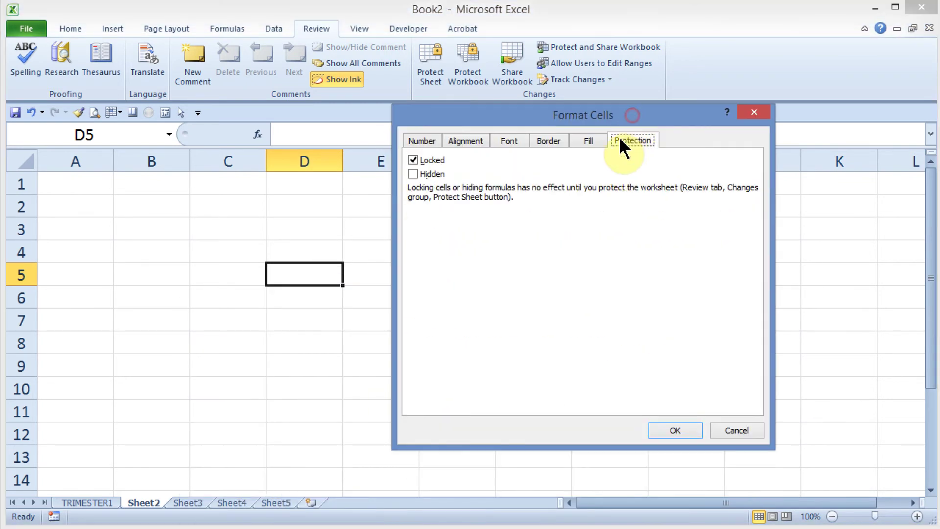
left_click(420, 140)
left_click(466, 140)
left_click(509, 141)
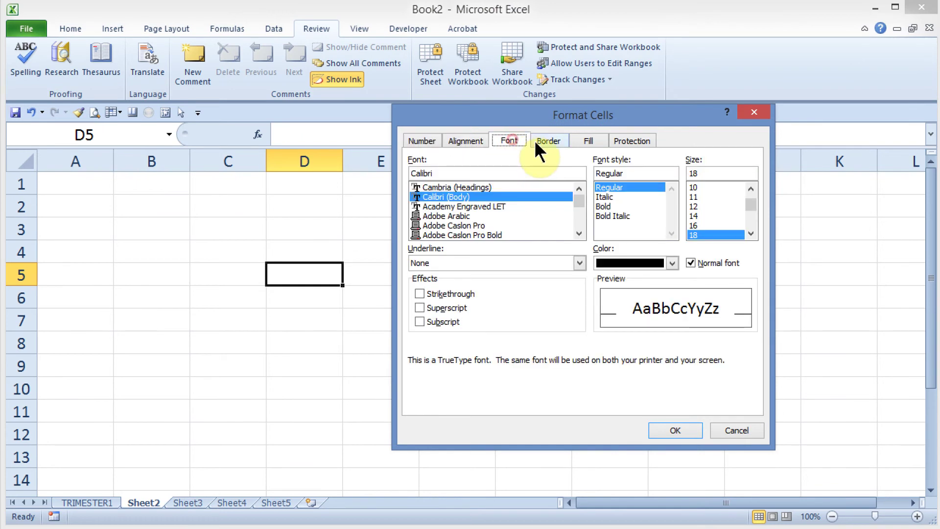
left_click(546, 143)
left_click(628, 141)
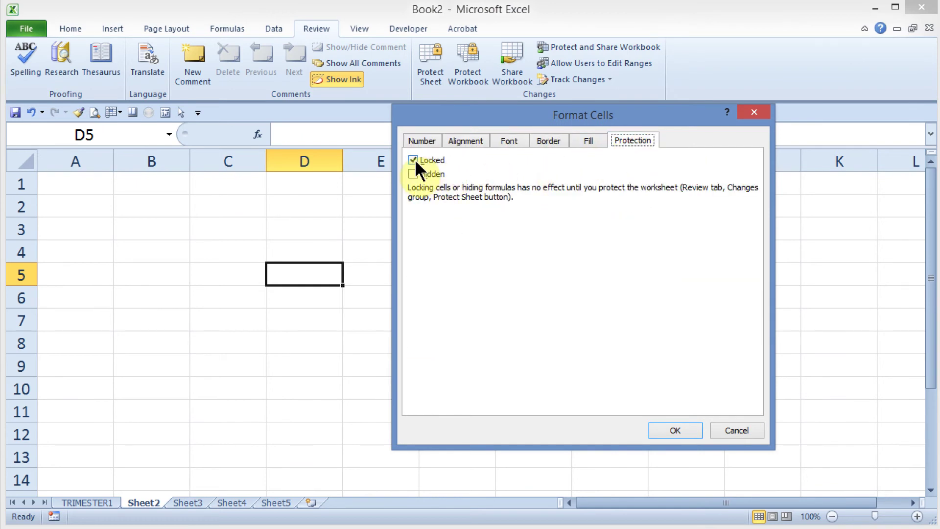
left_click(733, 429)
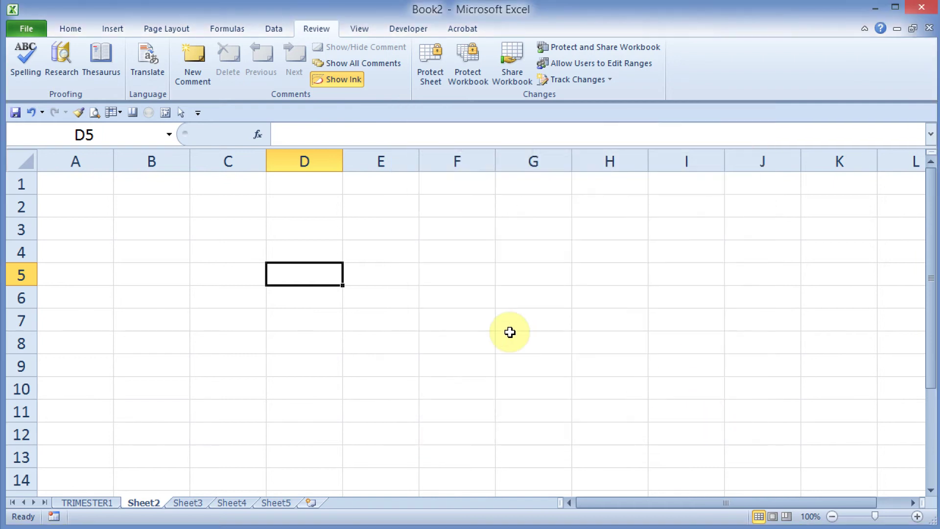
Step: Check the Locked protection setting of cell F2 in Format Cells
left_click(479, 320)
right_click(474, 323)
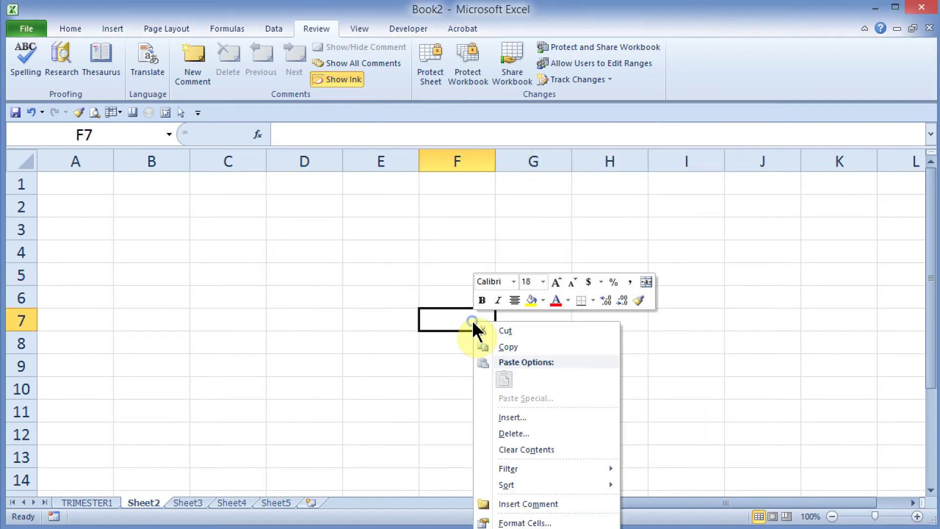
left_click(455, 208)
right_click(457, 209)
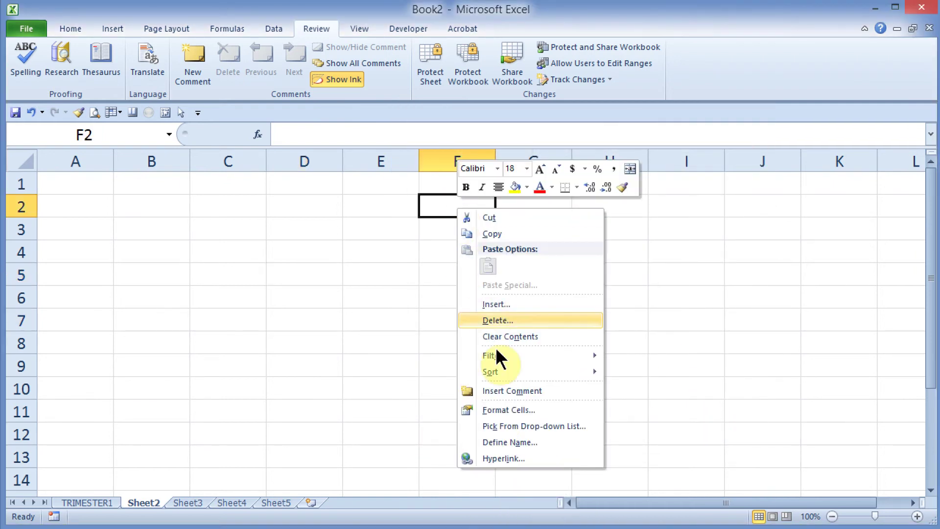
left_click(495, 411)
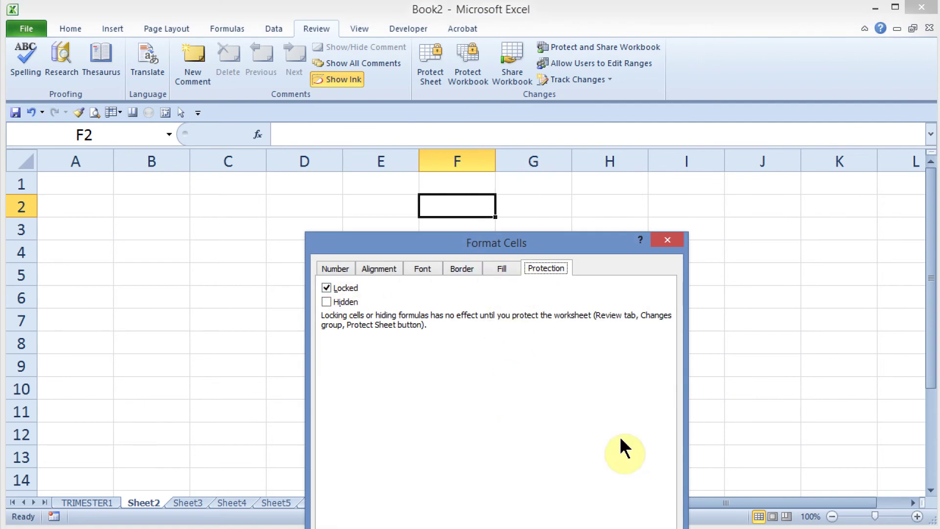
left_click(670, 240)
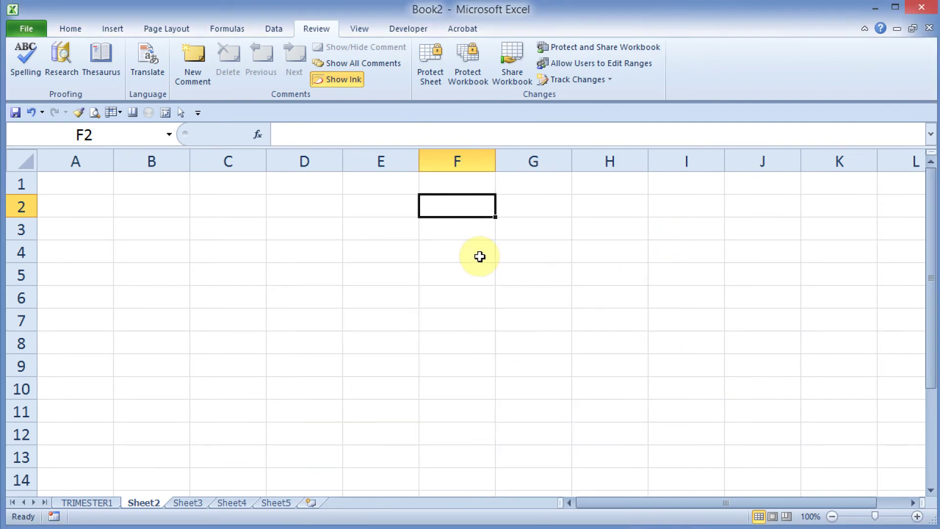
Step: Start entering the test text "fdas" in cell F3 and discard the entry
left_click(447, 226)
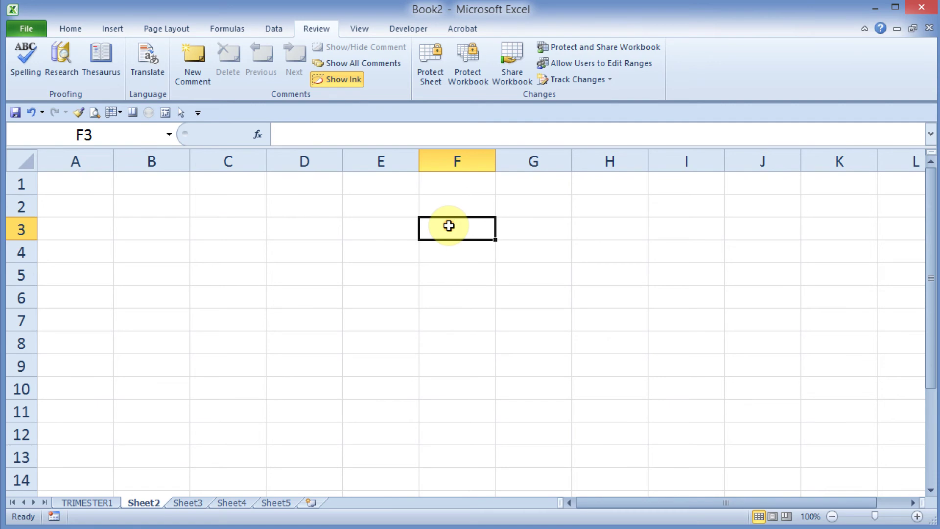
type("fdas")
key("Escape")
key("Down")
key("Down")
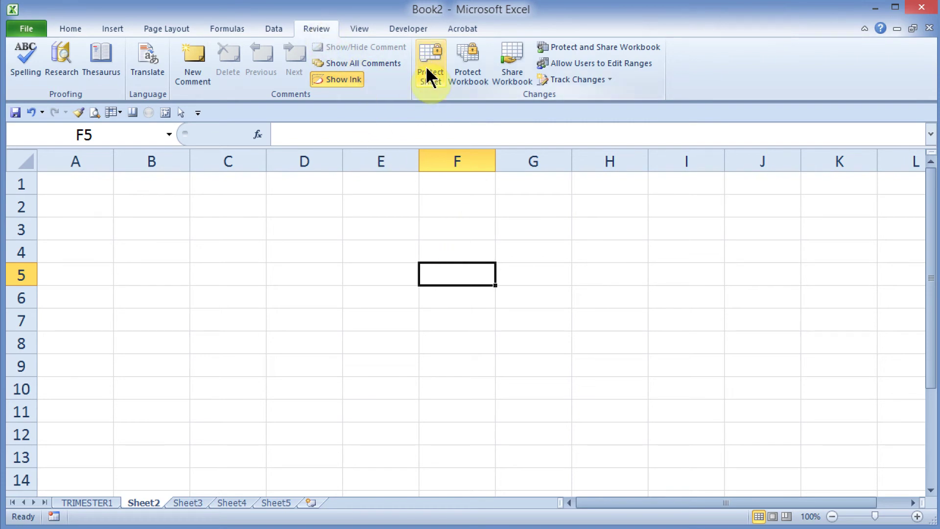
Step: Protect Sheet2 without a password, allowing only selection of locked and unlocked cells
left_click(360, 263)
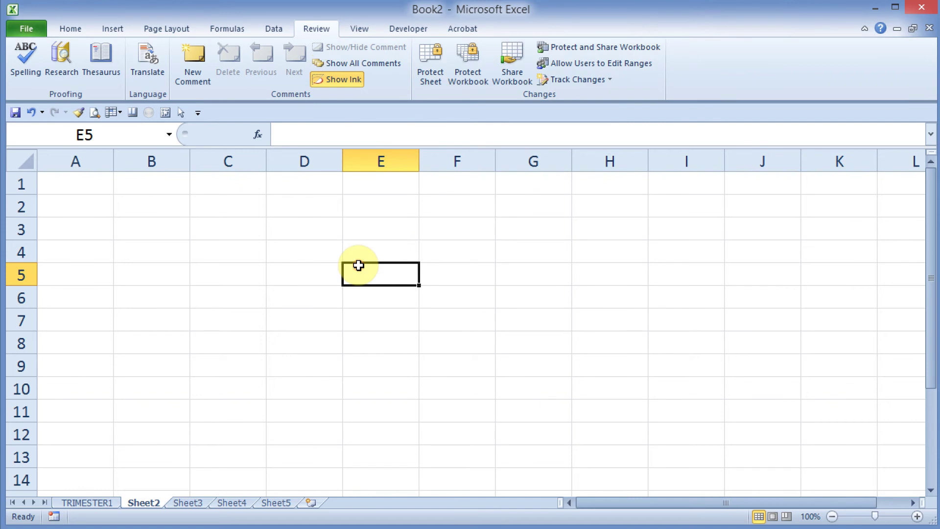
left_click(433, 79)
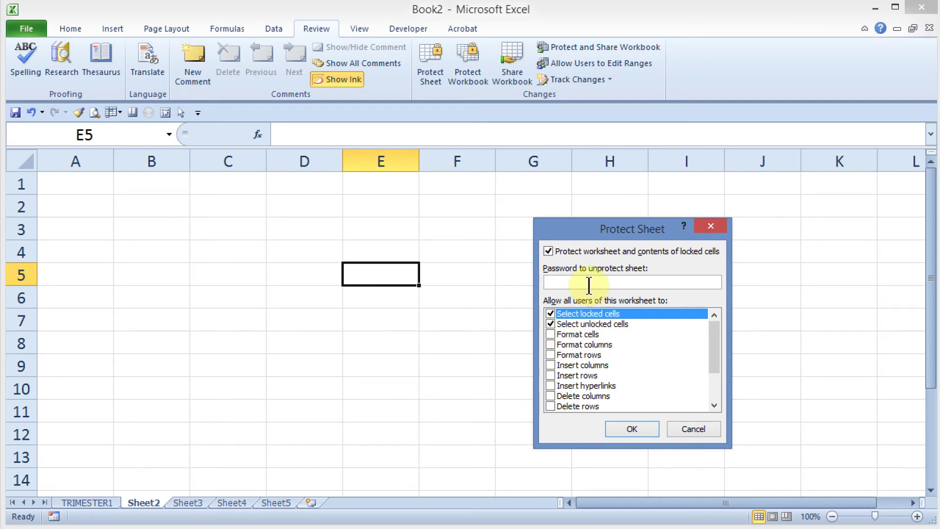
left_click(633, 430)
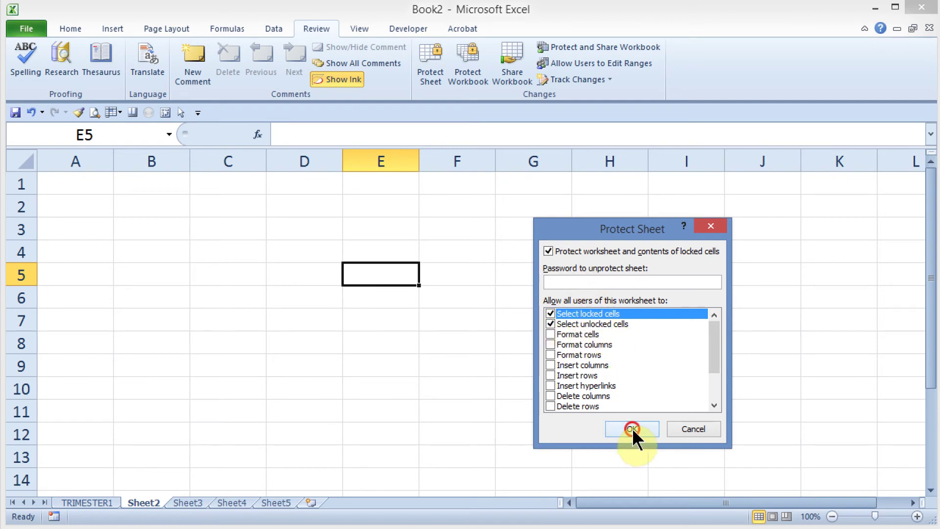
Step: Try to enter "a" in cells D5 and F7 of the protected sheet
left_click(370, 312)
left_click(324, 270)
left_click(313, 247)
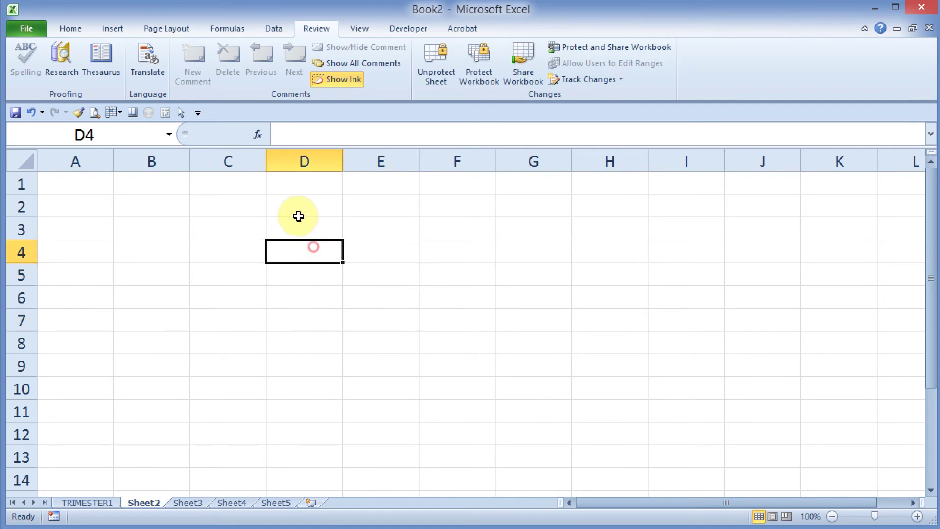
left_click(309, 275)
key("a")
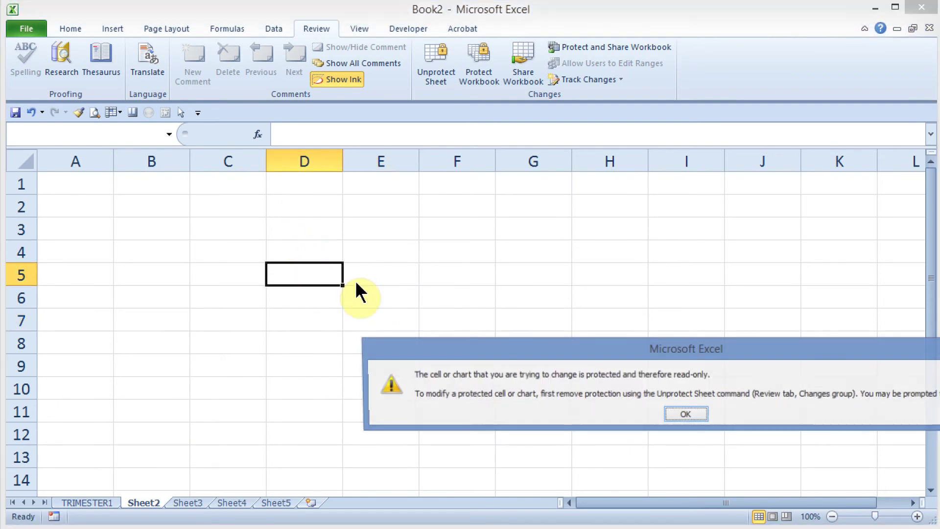
left_click(678, 414)
left_click(444, 314)
key("a")
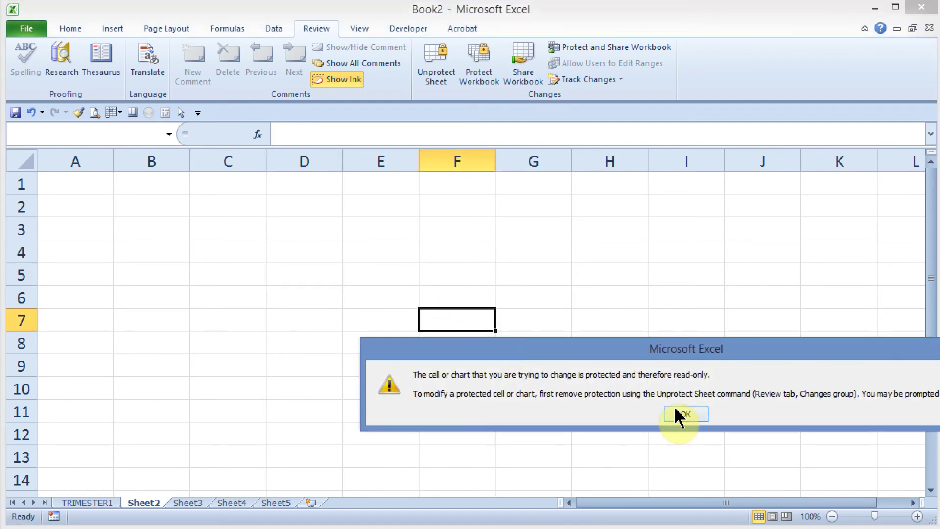
left_click(678, 409)
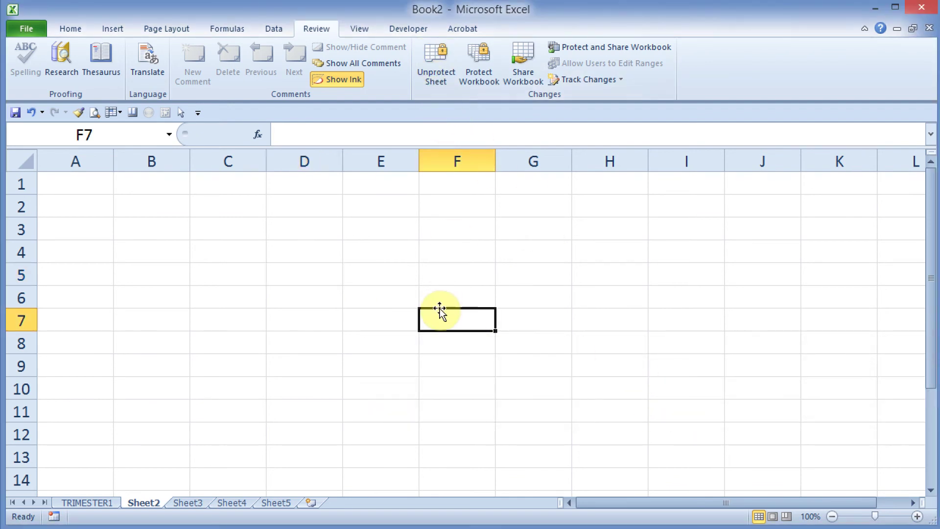
Step: Unprotect Sheet2 and enter the test text "dfadf" in cell D4, undoing the entry
left_click(432, 73)
left_click(337, 256)
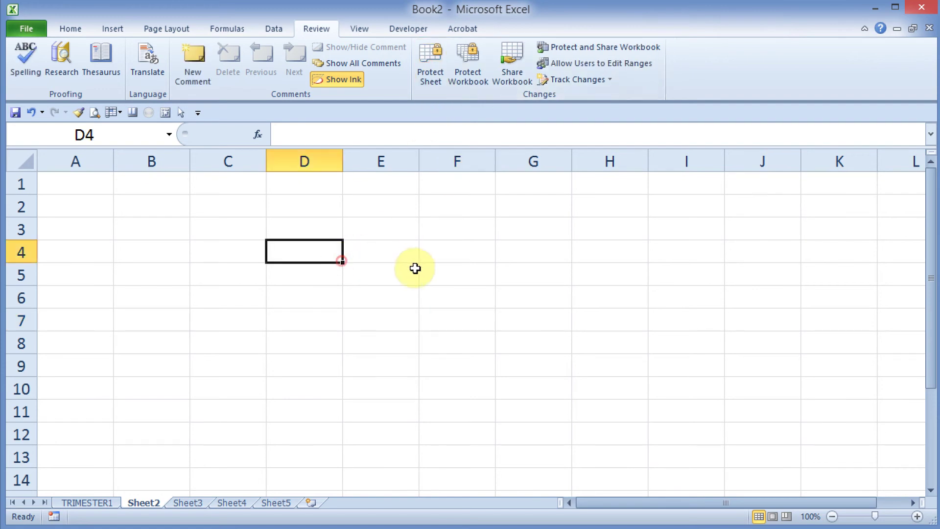
type("dfadf")
left_click(357, 293)
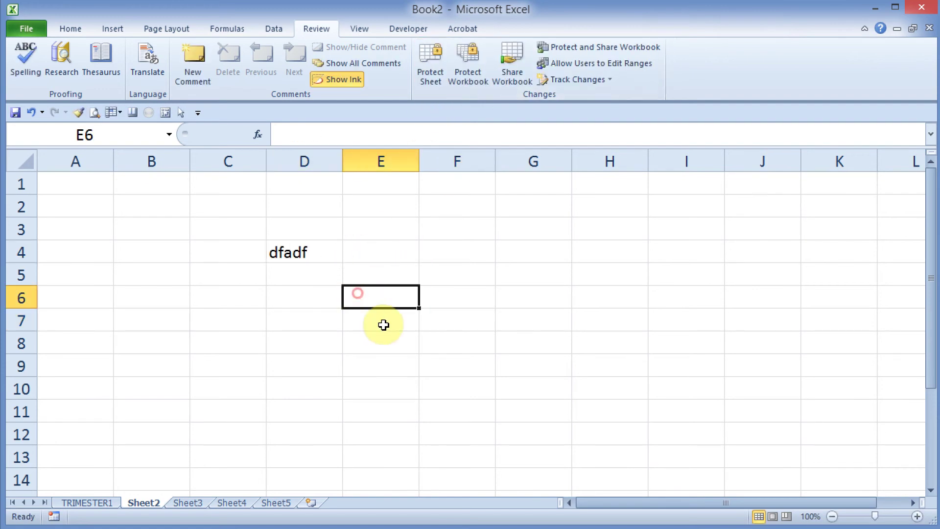
key("ctrl+z")
left_click(364, 304)
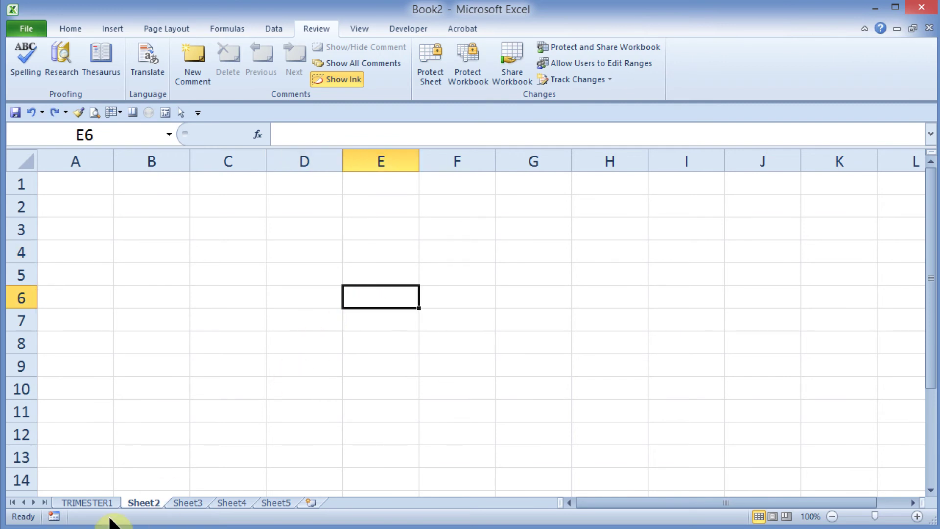
Step: Fill the Total column G4:G8 on the TRIMESTER1 sheet with AutoSum formulas adding January through April
left_click(98, 504)
left_click(254, 456)
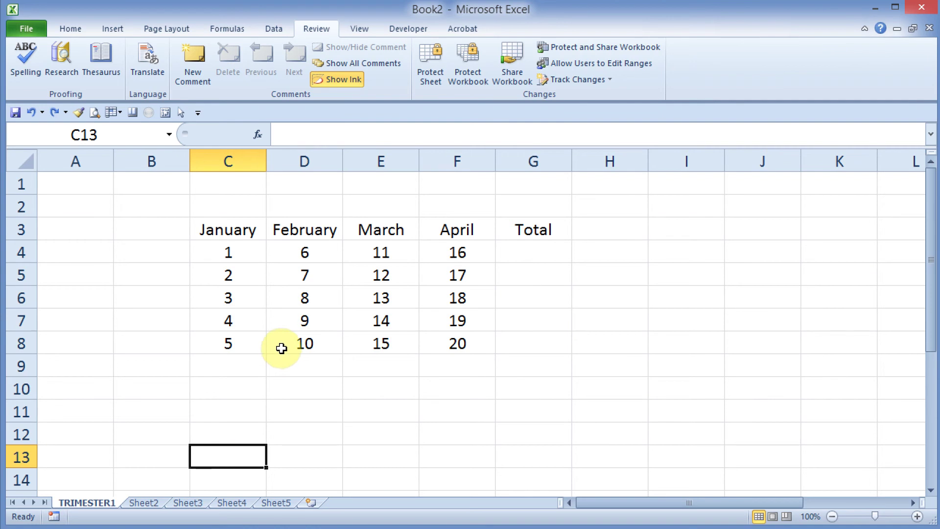
left_click_drag(223, 249, 431, 346)
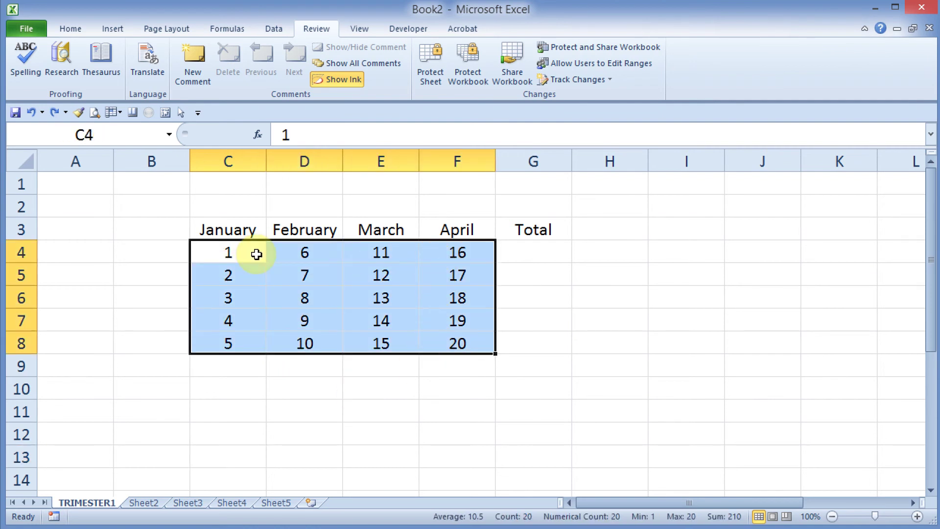
left_click(356, 323)
left_click(525, 255)
left_click_drag(540, 255, 530, 344)
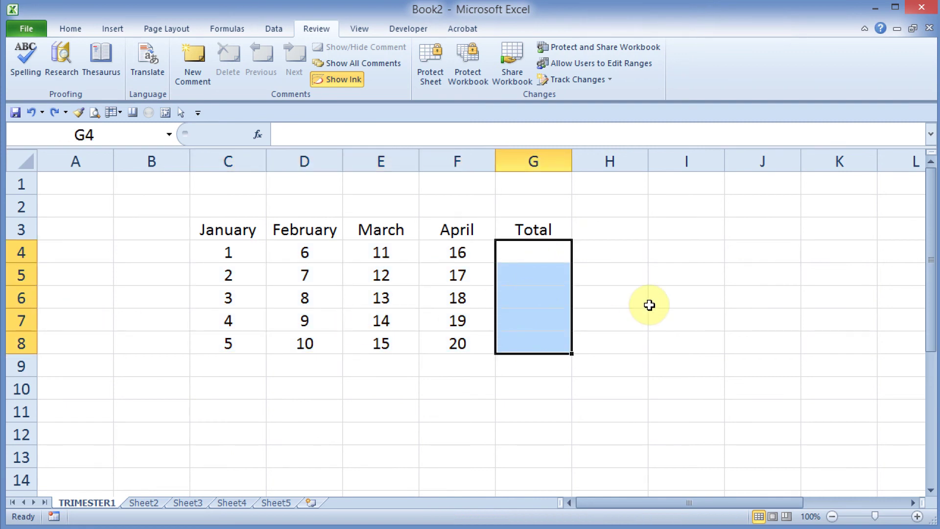
key("alt")
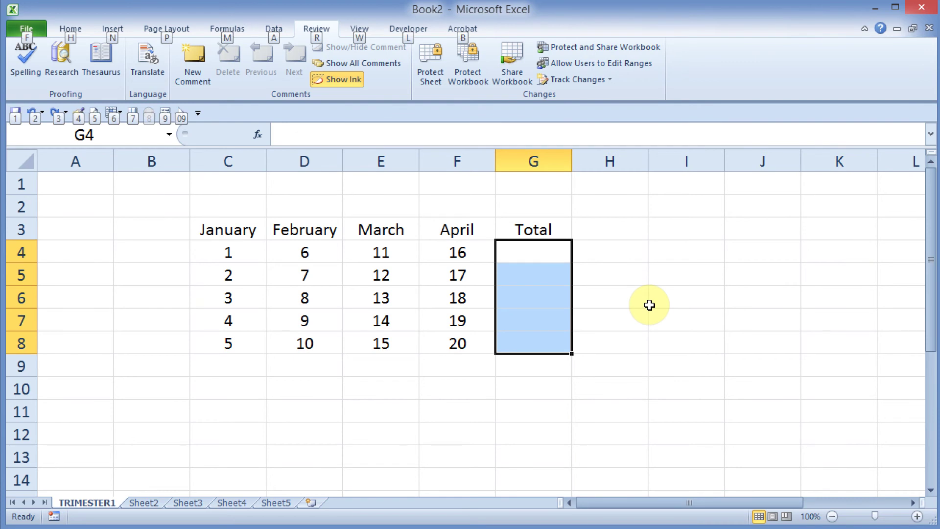
key("alt+equal")
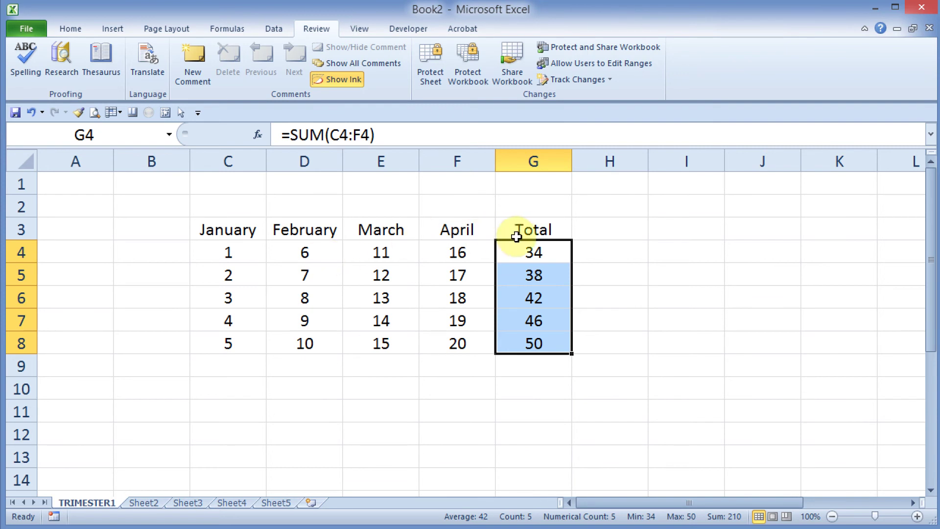
Step: Demonstrate a multi-range selection with C4:F8, D10:D11, G11:G12, H11:I12 and I6:J7, and clear it
left_click_drag(218, 254, 447, 348)
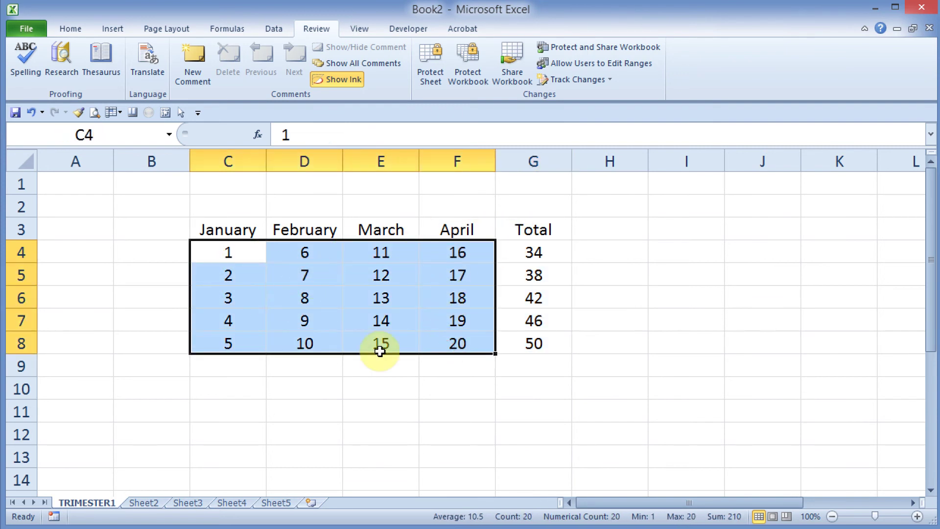
left_click(388, 367)
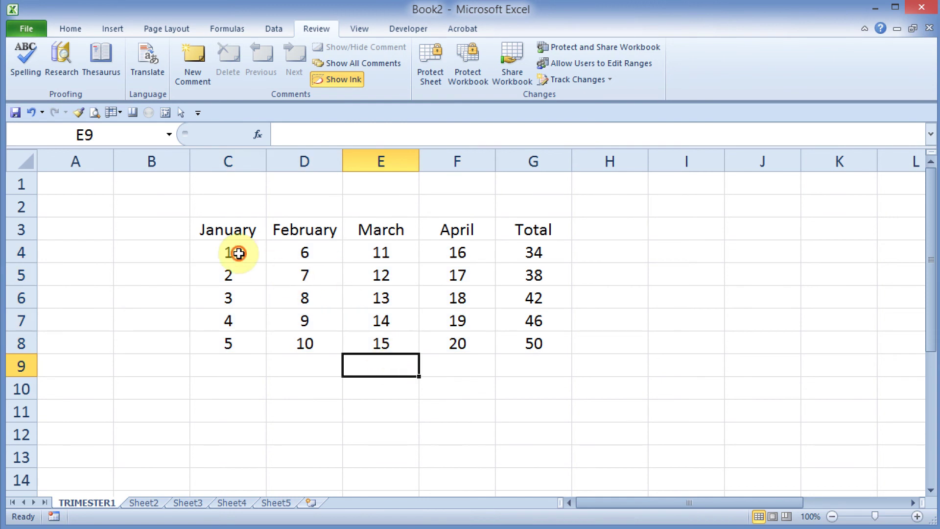
left_click_drag(239, 253, 441, 345)
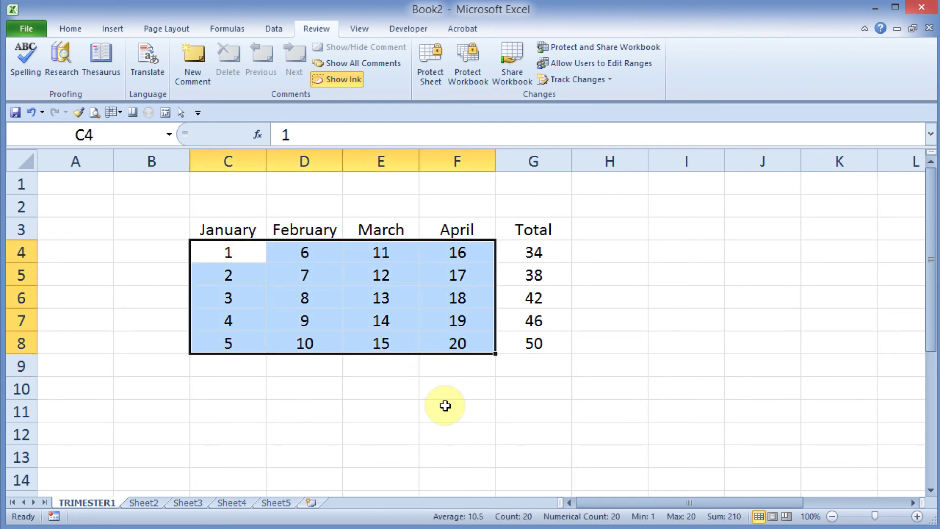
left_click_drag(311, 386, 318, 409)
left_click_drag(497, 403, 519, 431)
left_click_drag(612, 410, 696, 432)
left_click_drag(686, 297, 758, 332)
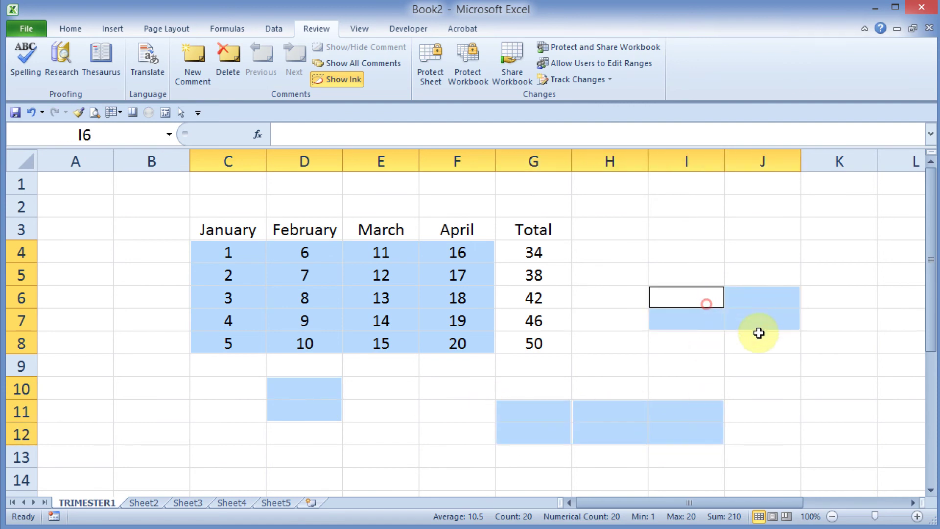
left_click(487, 363)
Step: Unlock the monthly data cells C4:F8 by turning off the Locked option in their cell protection format
left_click_drag(226, 252, 426, 344)
right_click(330, 286)
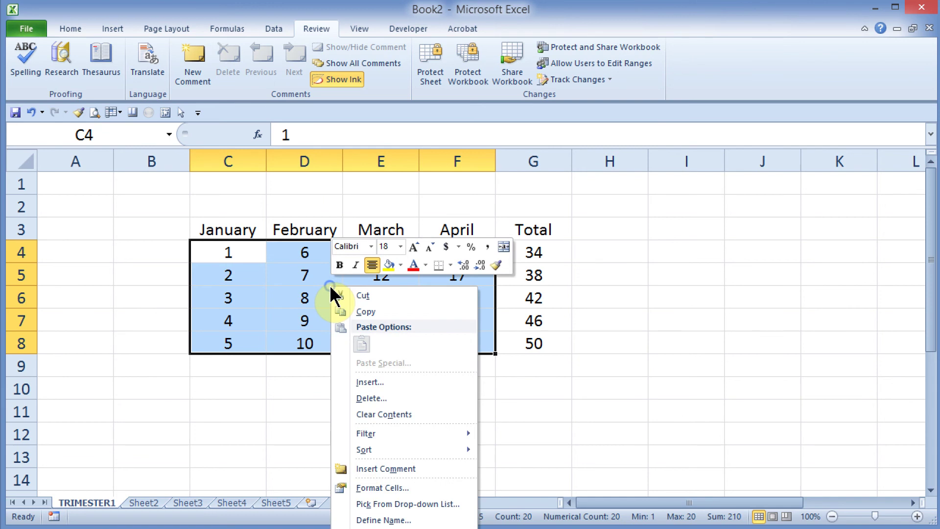
left_click(398, 487)
left_click_drag(401, 321, 599, 170)
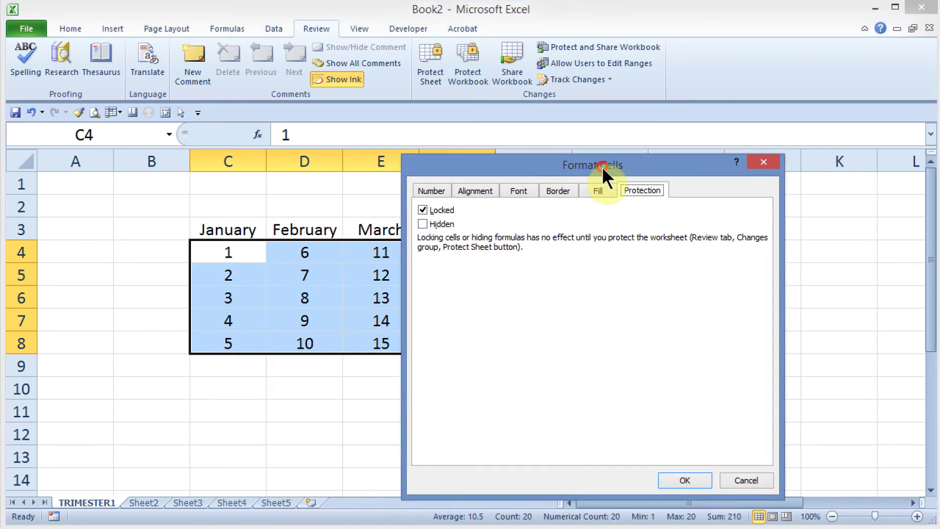
left_click(422, 210)
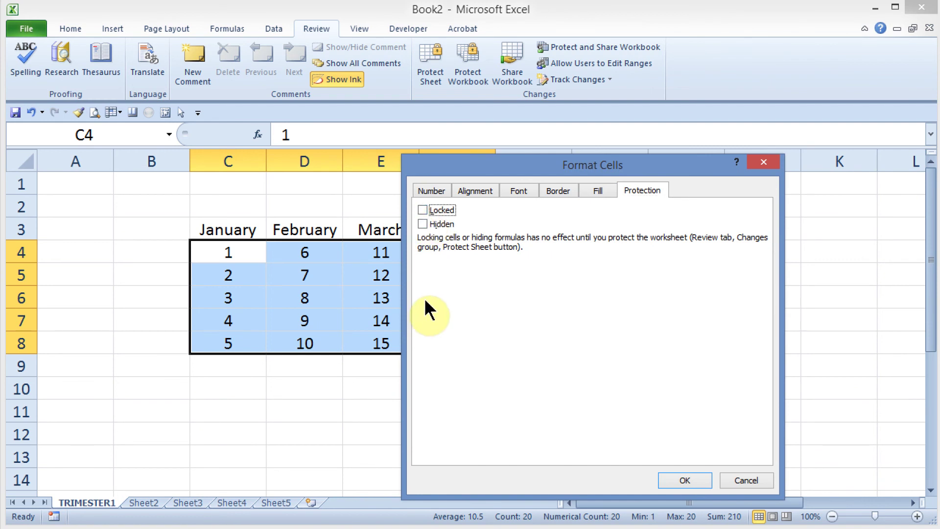
left_click(683, 480)
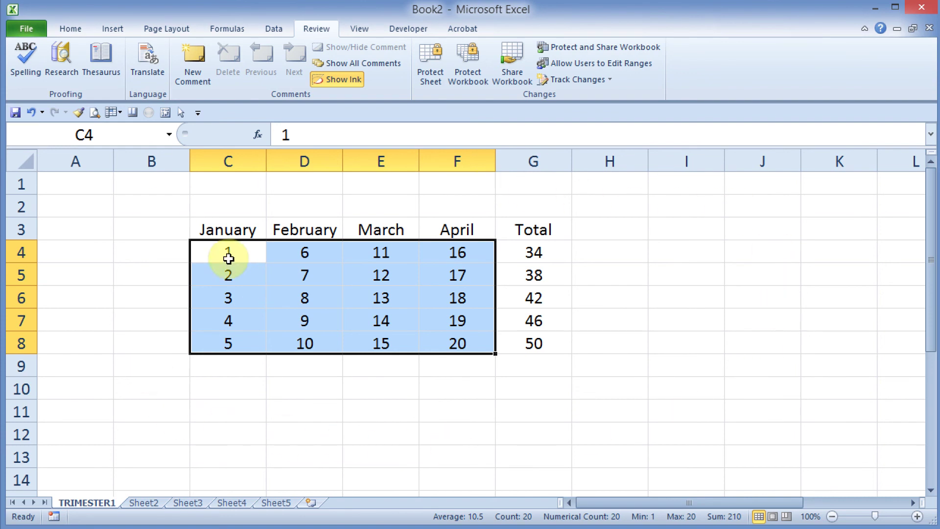
left_click(479, 411)
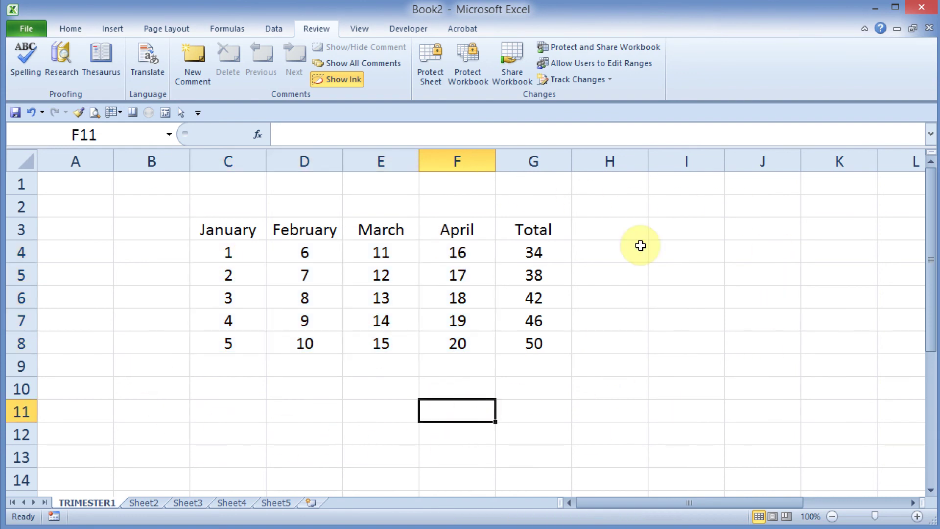
Step: Protect the TRIMESTER1 sheet without a password, allowing only the selection of locked and unlocked cells
left_click(430, 58)
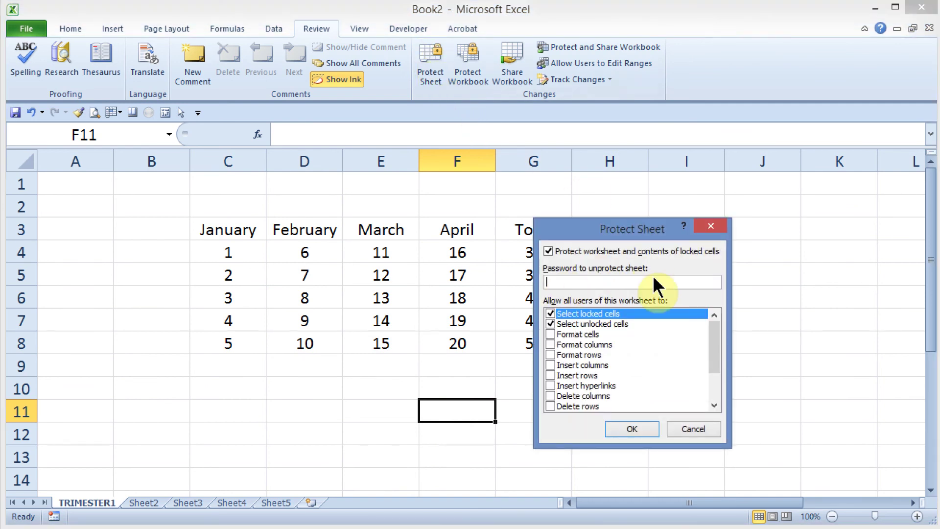
left_click(632, 429)
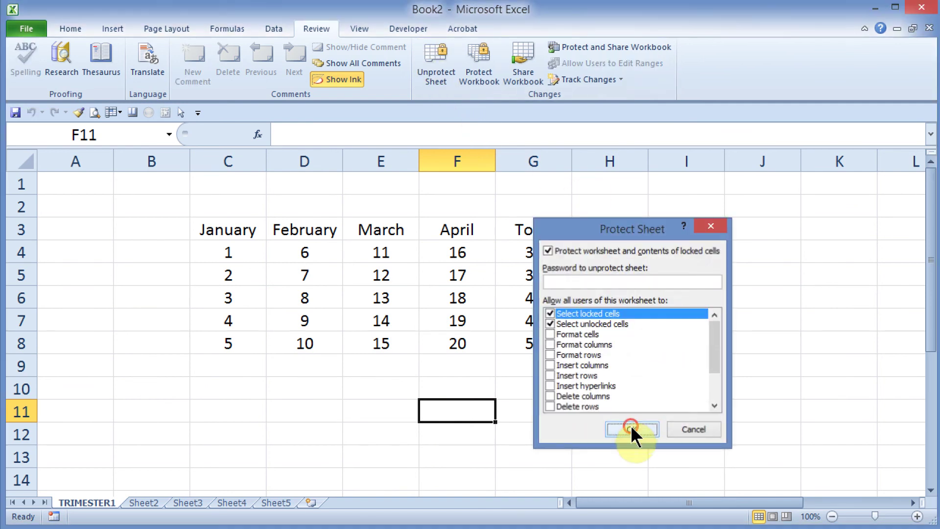
left_click(601, 357)
Step: Try to delete the Total formula in G4 and the March header in E3 on the protected sheet
left_click(535, 253)
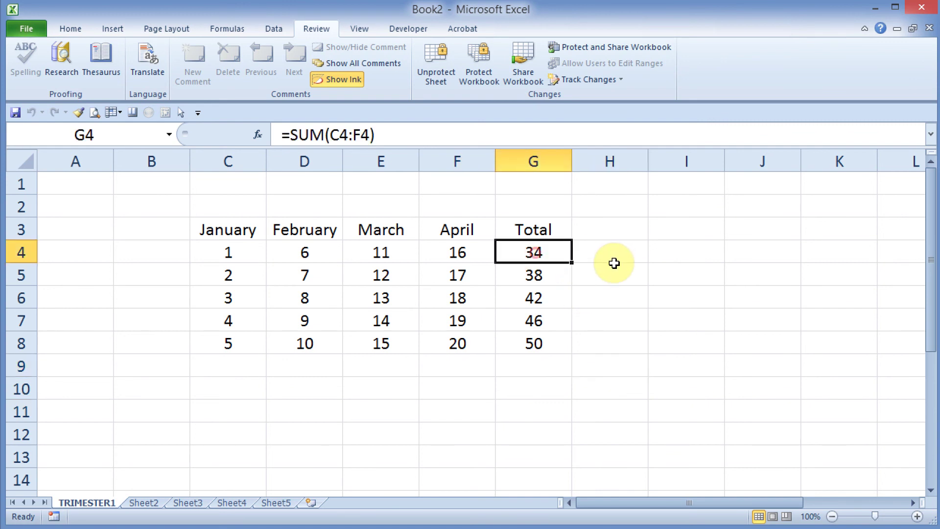
key("Delete")
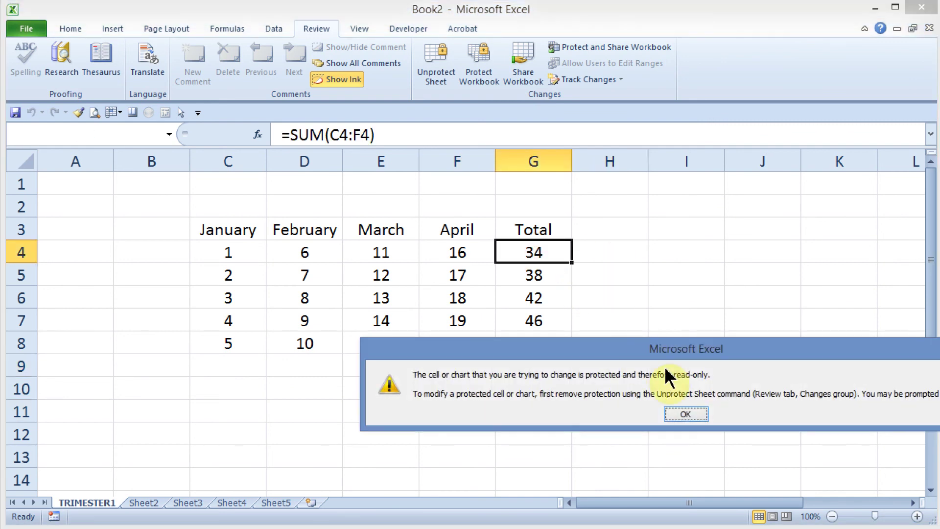
left_click(687, 412)
left_click(390, 226)
key("Delete")
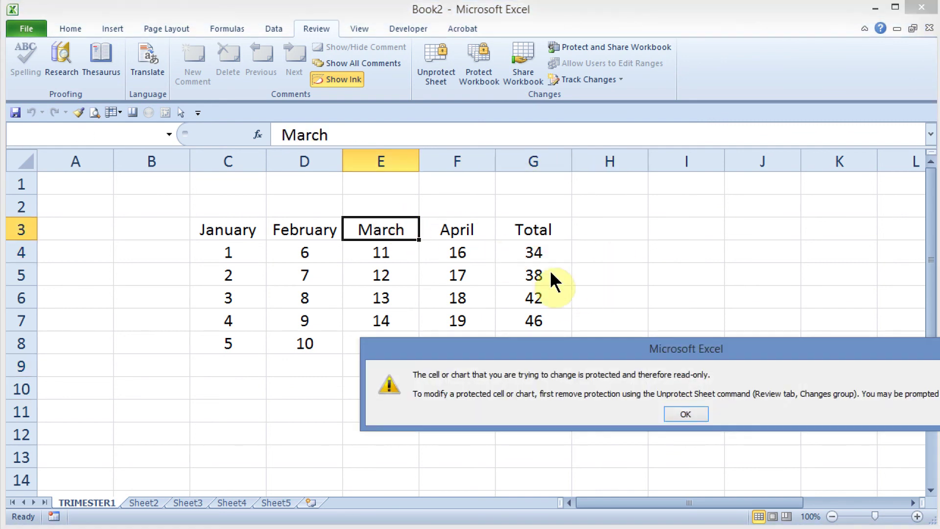
left_click(684, 414)
left_click(619, 301)
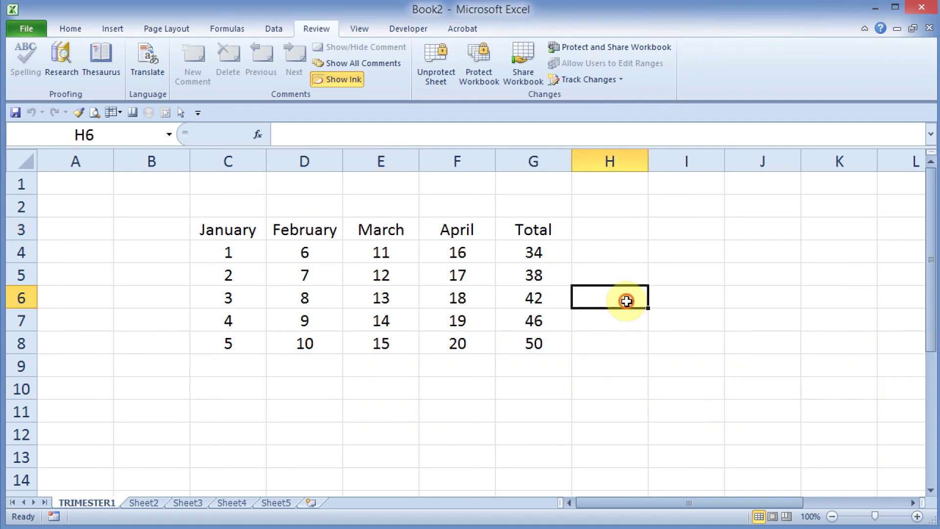
Step: Set the unlocked February cell D5 to 12
left_click(324, 273)
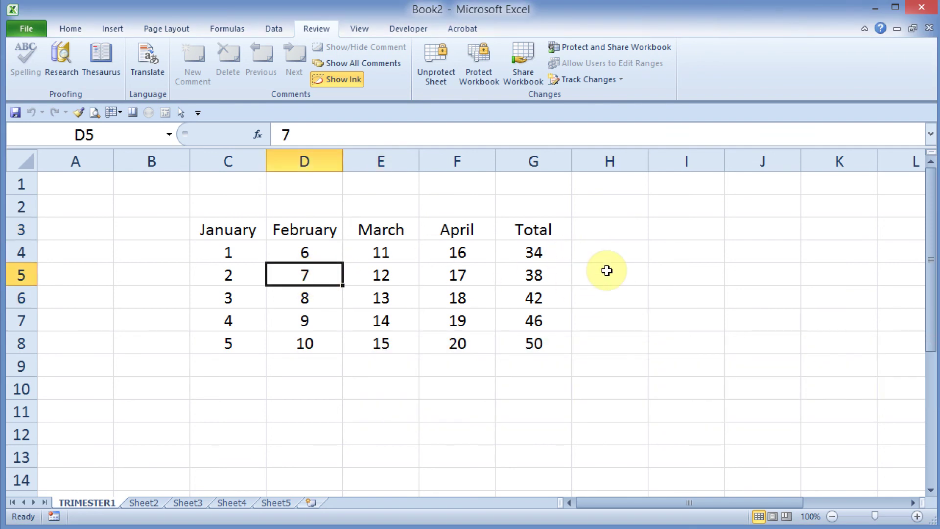
type("12")
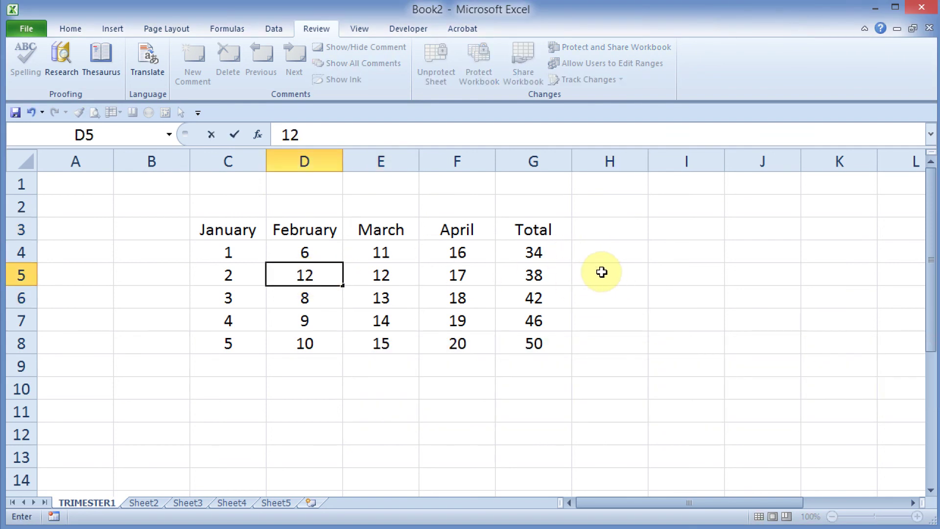
key("Return")
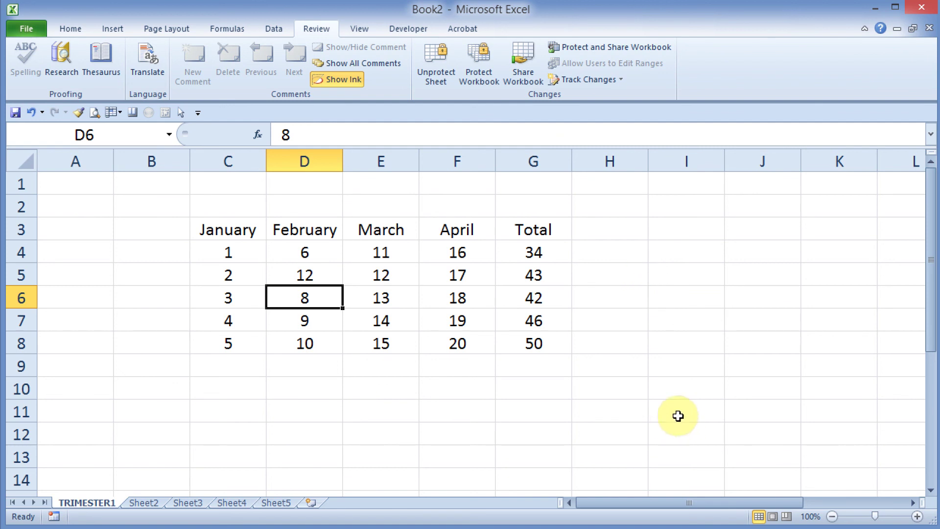
Step: Unprotect the TRIMESTER1 sheet
left_click(438, 64)
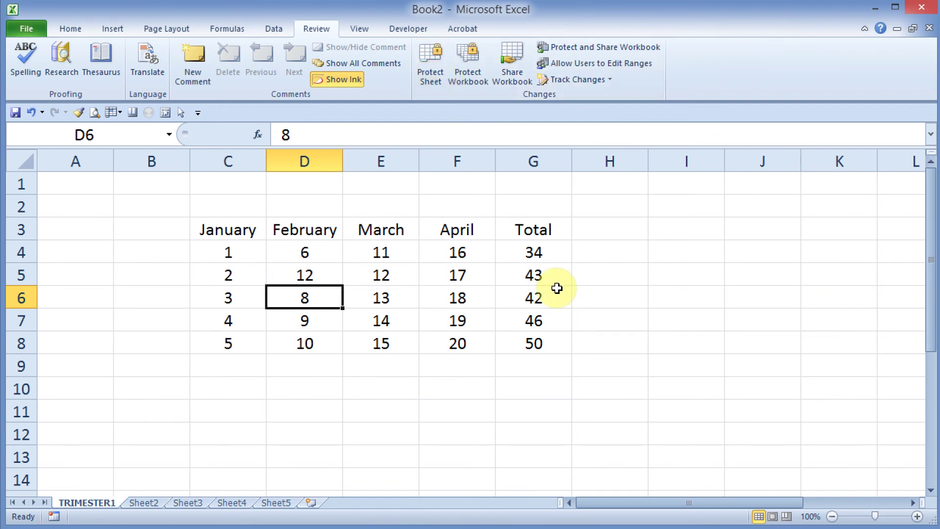
left_click(608, 319)
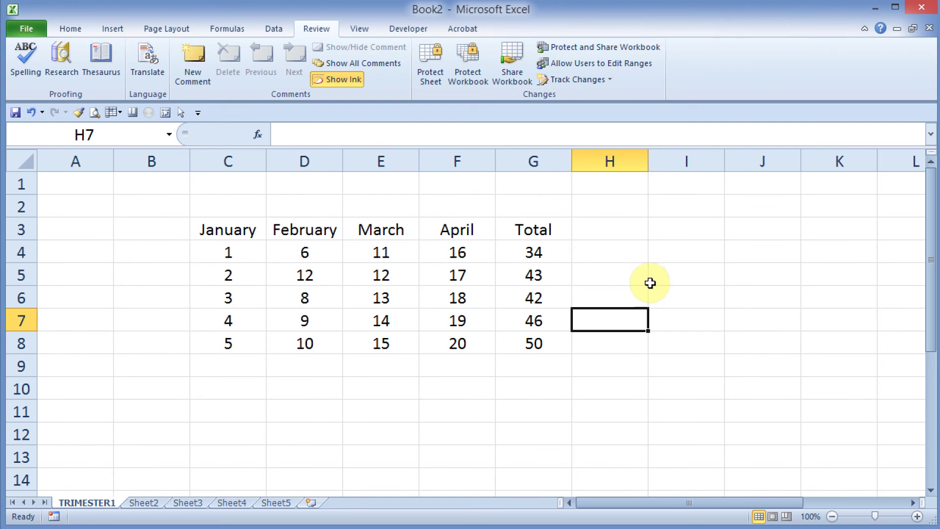
left_click_drag(230, 252, 434, 346)
left_click(692, 347)
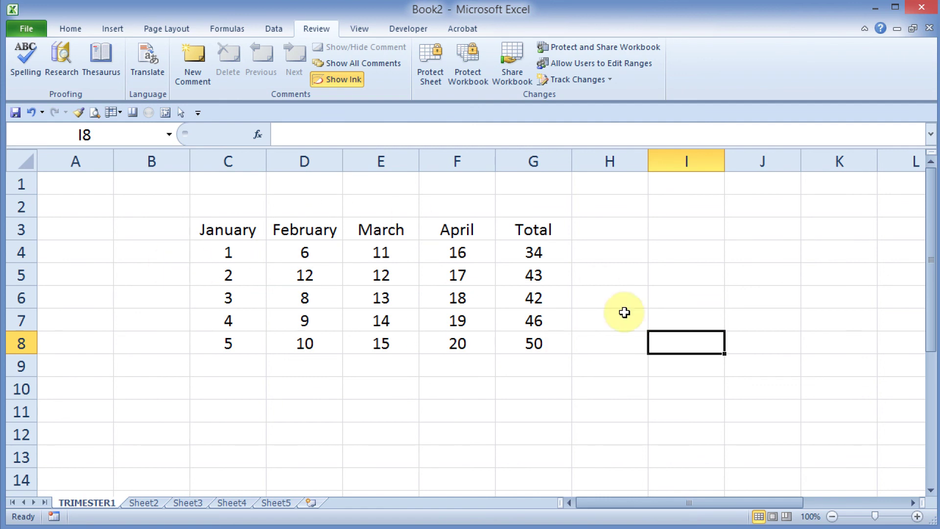
left_click(614, 387)
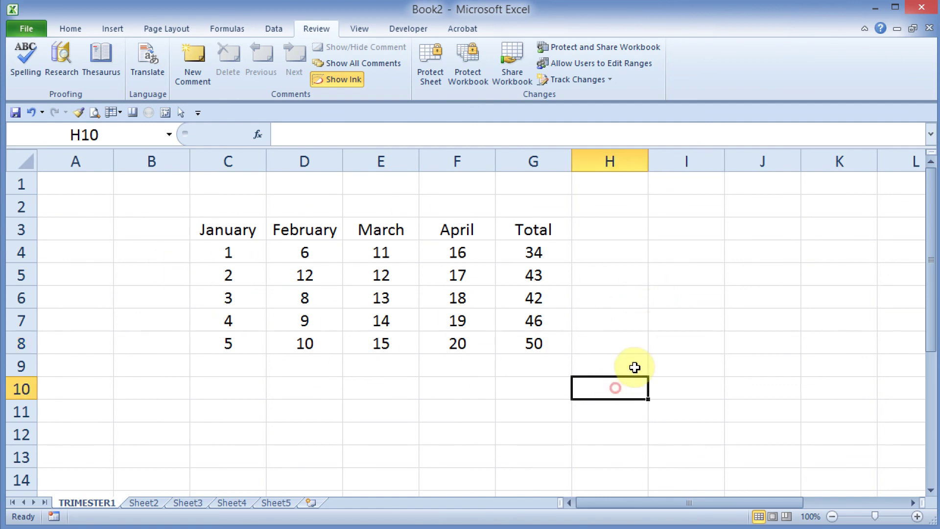
Step: Open the cell protection format settings for the monthly data cells C4:F8
left_click_drag(228, 251, 420, 352)
right_click(410, 297)
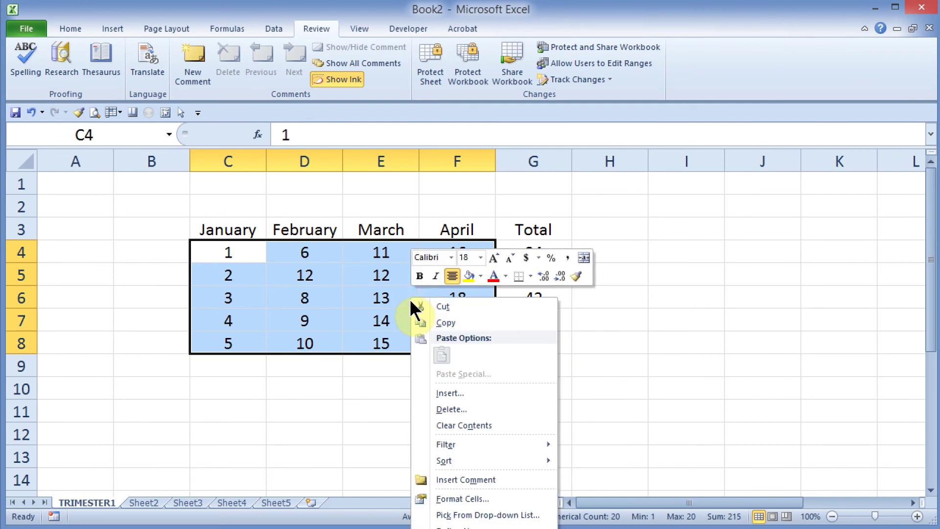
left_click(462, 500)
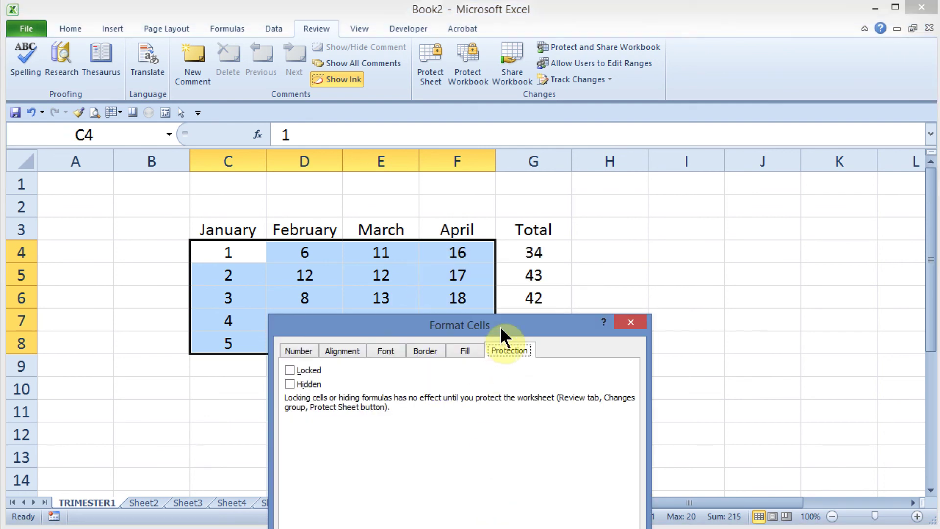
left_click_drag(504, 335, 706, 151)
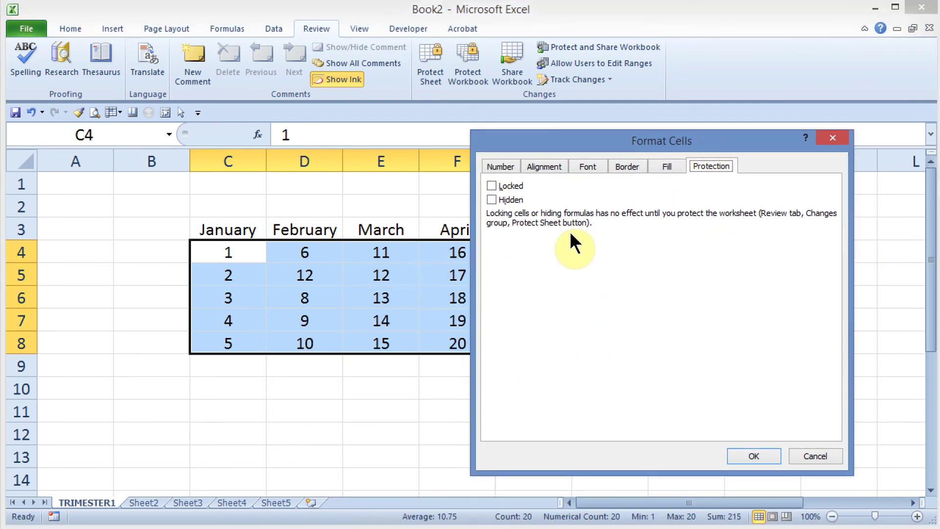